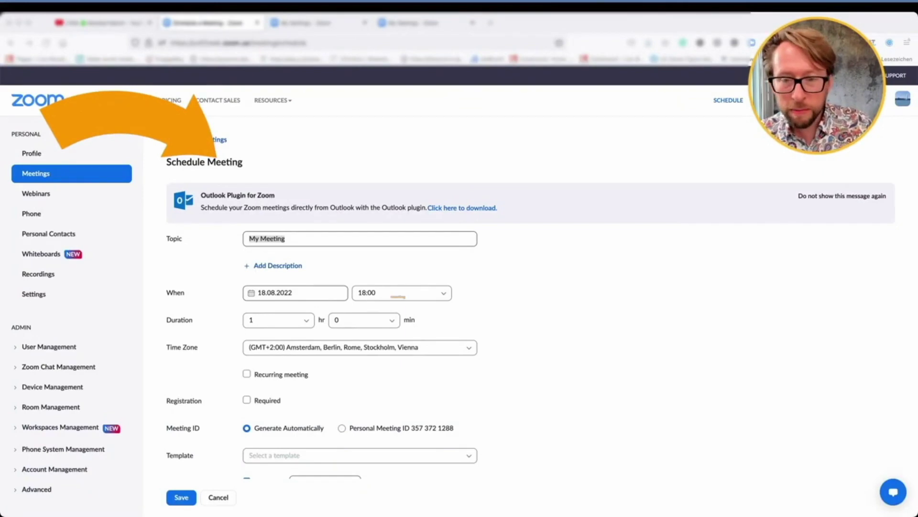
# Set the meeting date to 24 November 2022.
pyautogui.scroll(-2, 459, 306)
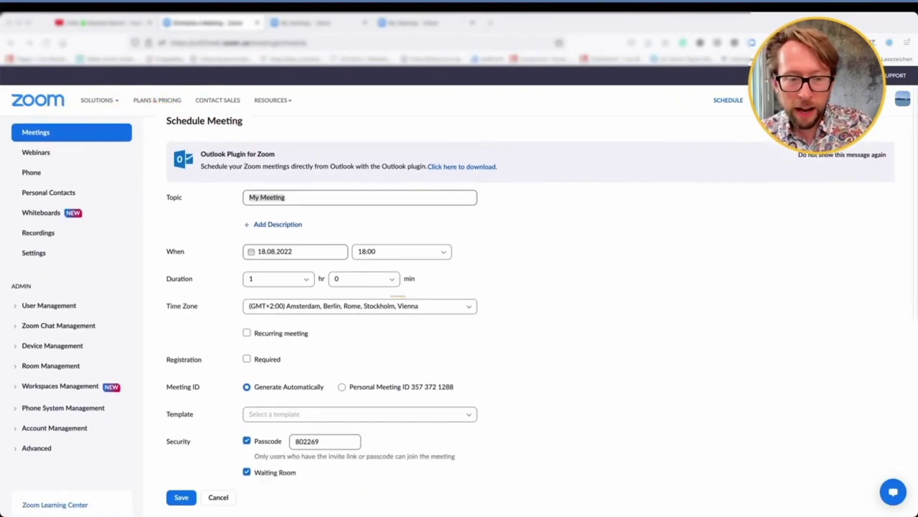
pyautogui.scroll(-2, 459, 315)
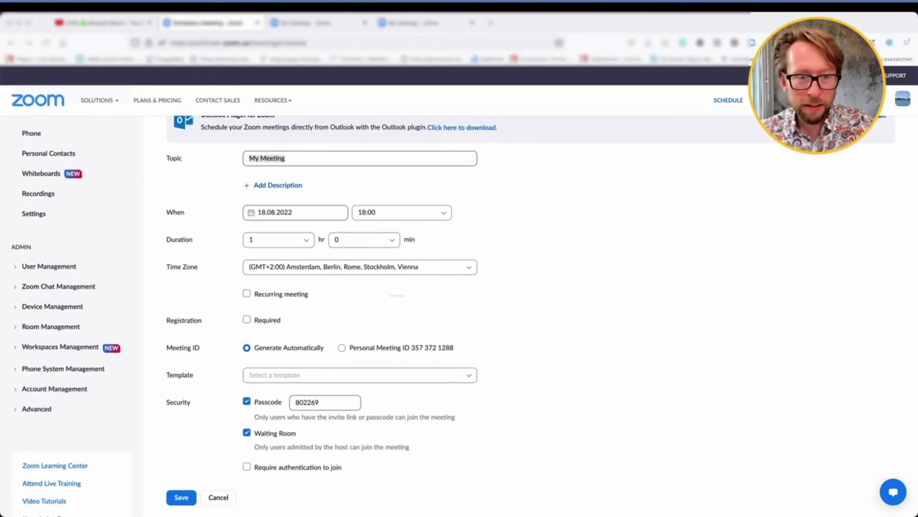
pyautogui.click(269, 213)
pyautogui.click(370, 234)
pyautogui.click(370, 234)
pyautogui.click(371, 235)
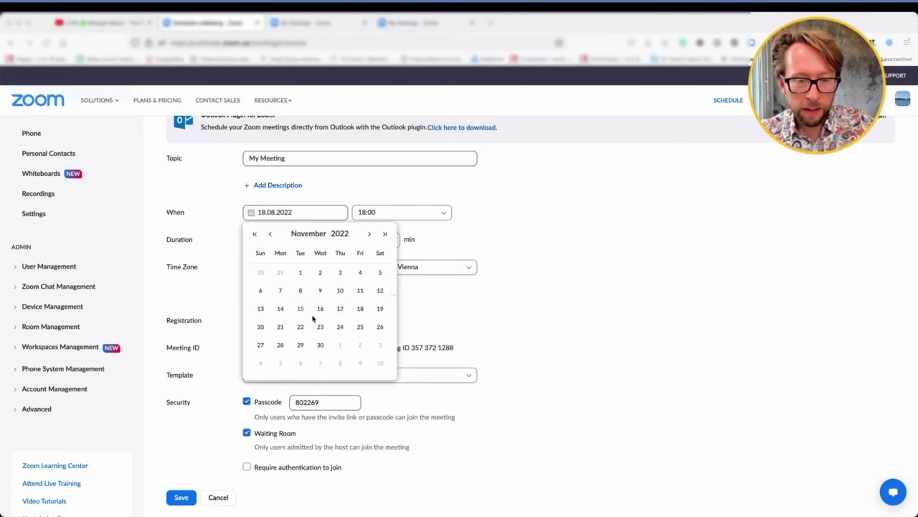
pyautogui.click(341, 328)
# Expand the additional meeting options on the schedule form.
pyautogui.scroll(-5, 455, 244)
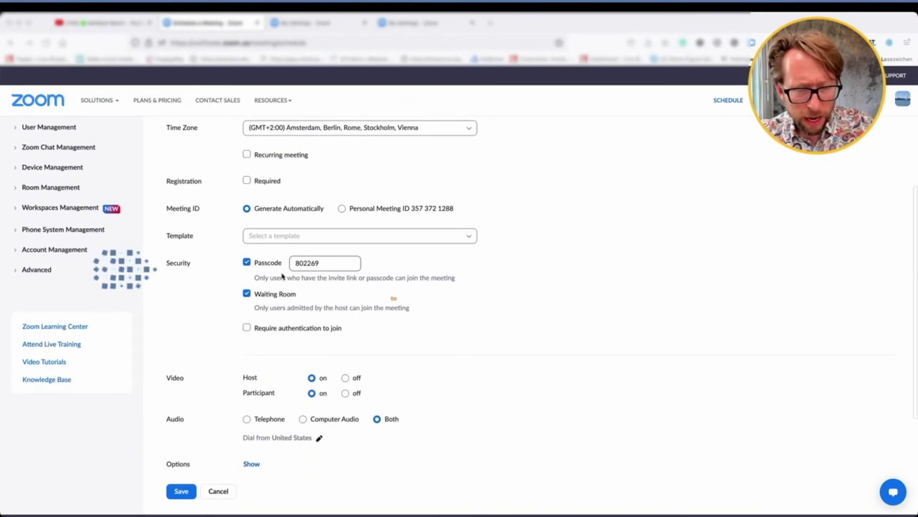
pyautogui.scroll(-1, 319, 306)
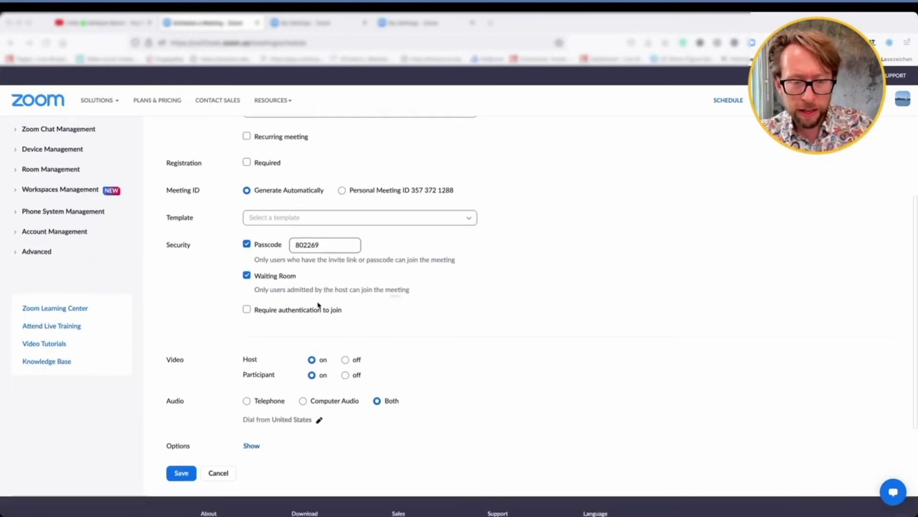
pyautogui.scroll(-3, 333, 347)
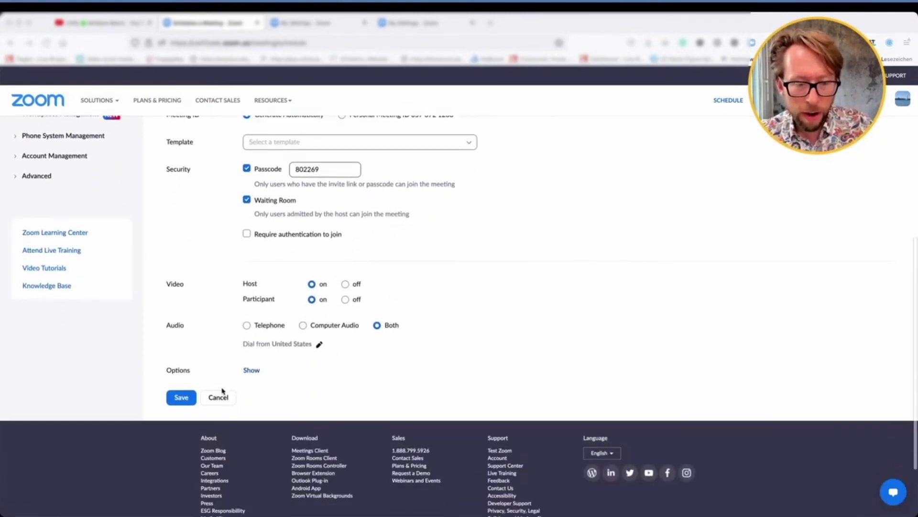
pyautogui.click(255, 374)
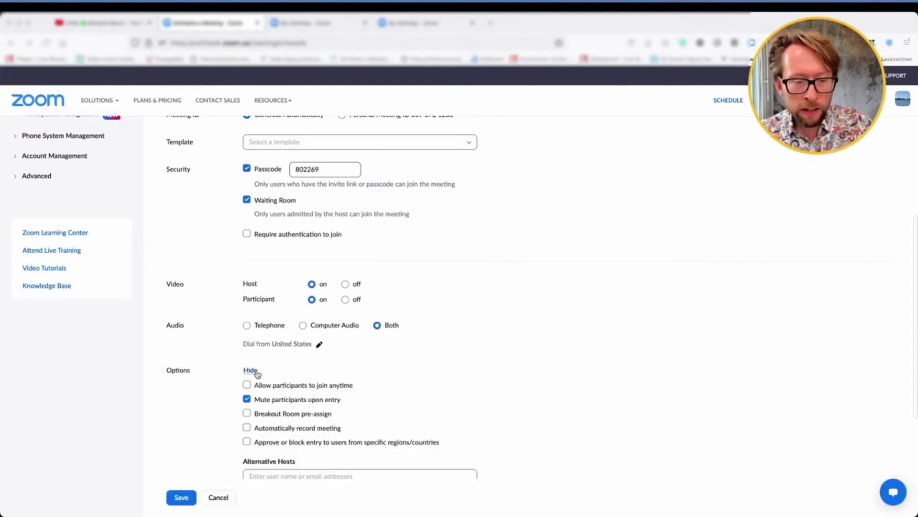
# Enable automatic cloud recording and join-anytime, keeping mute upon entry on.
pyautogui.scroll(-1, 400, 376)
pyautogui.scroll(-3, 401, 376)
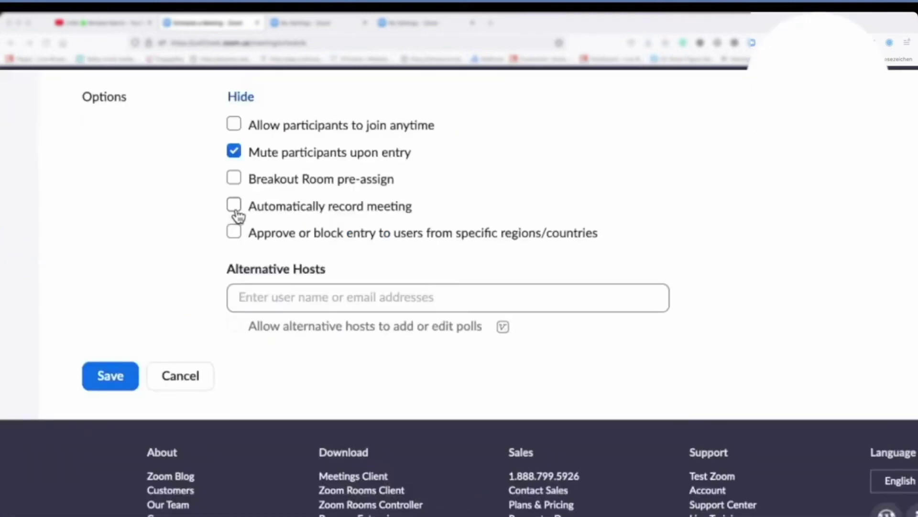
pyautogui.click(234, 206)
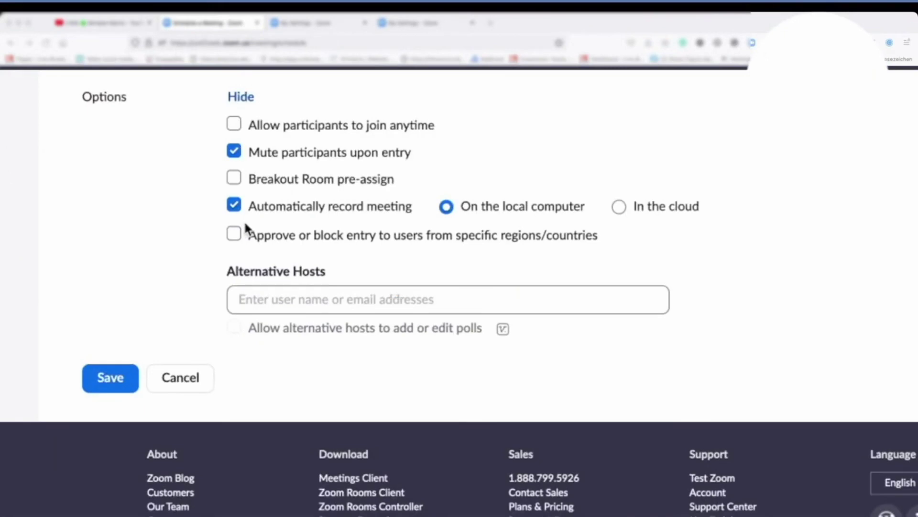
pyautogui.click(619, 206)
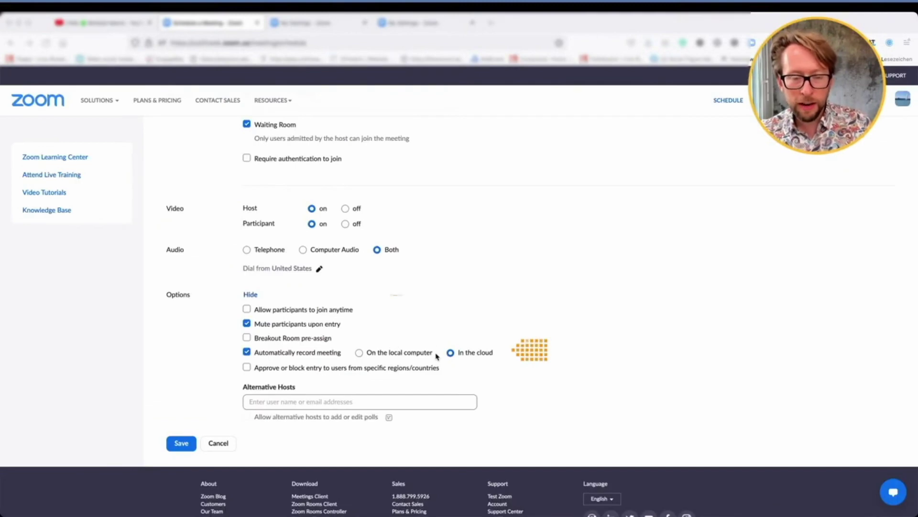
pyautogui.click(247, 324)
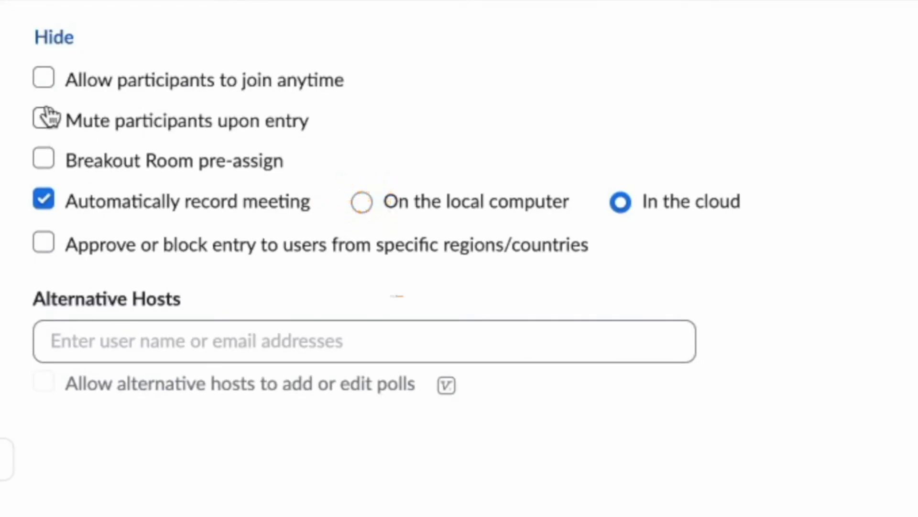
pyautogui.click(46, 80)
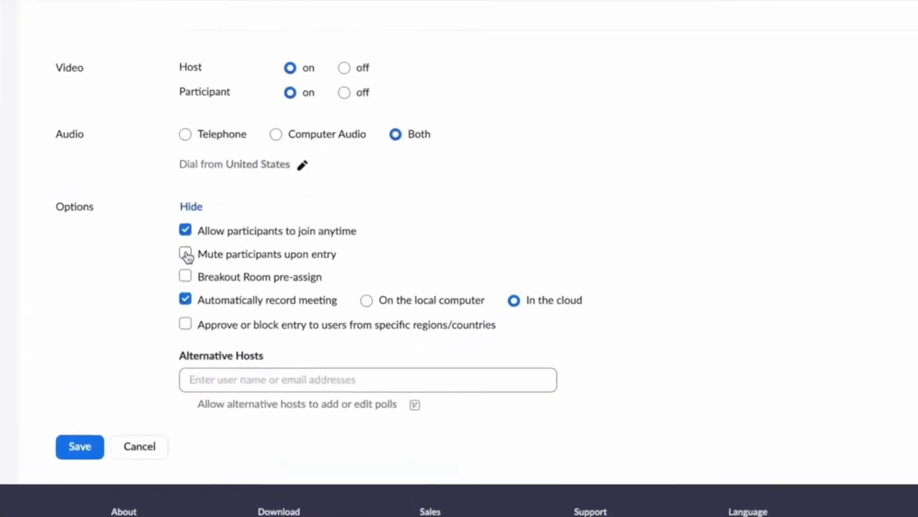
pyautogui.click(44, 118)
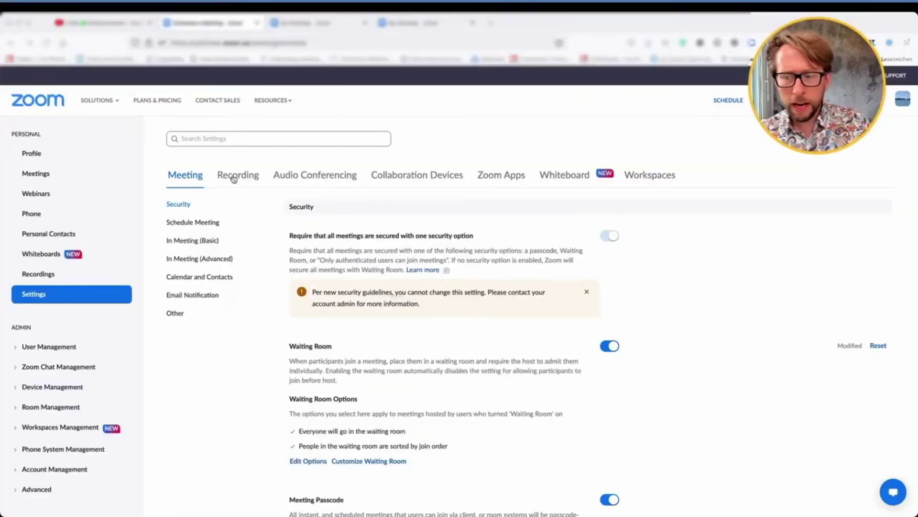
# Show the Recording tab of the account settings.
pyautogui.click(234, 178)
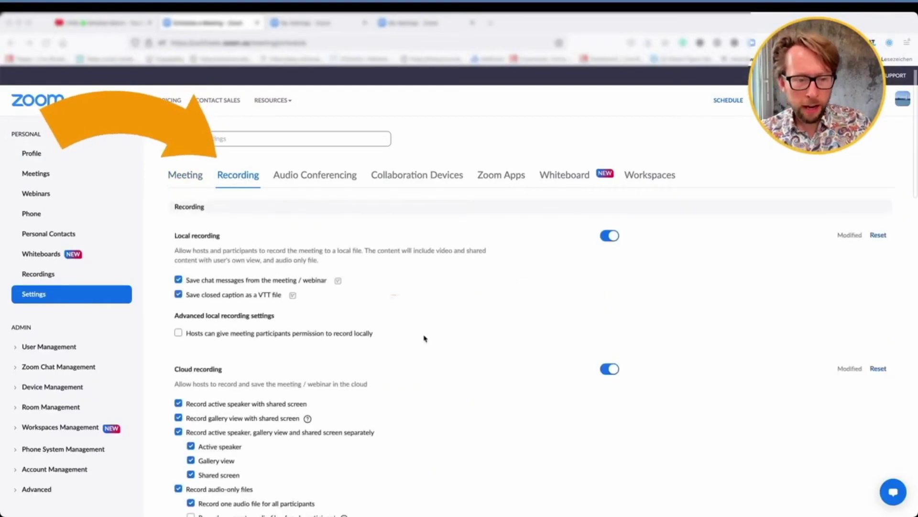
# Record active speaker with shared screen and separate files, but not gallery view with shared screen.
pyautogui.scroll(-3, 440, 368)
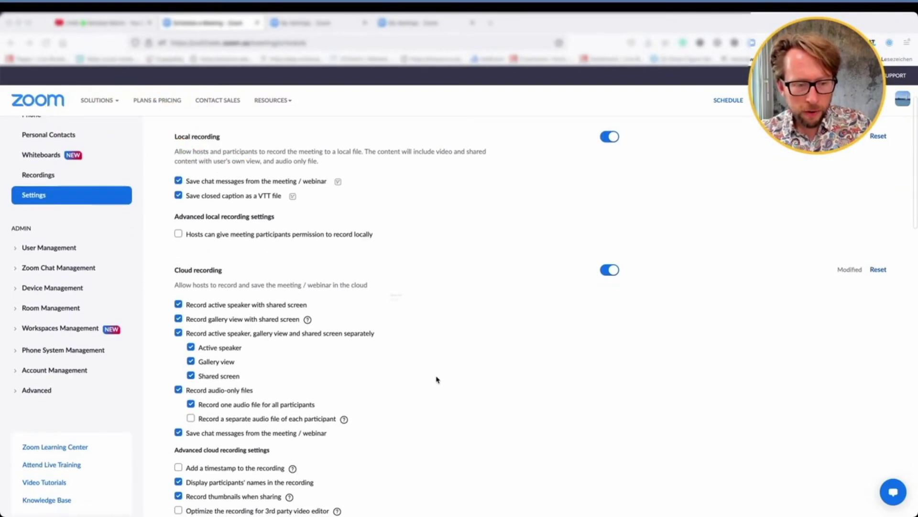
pyautogui.click(196, 304)
pyautogui.click(196, 333)
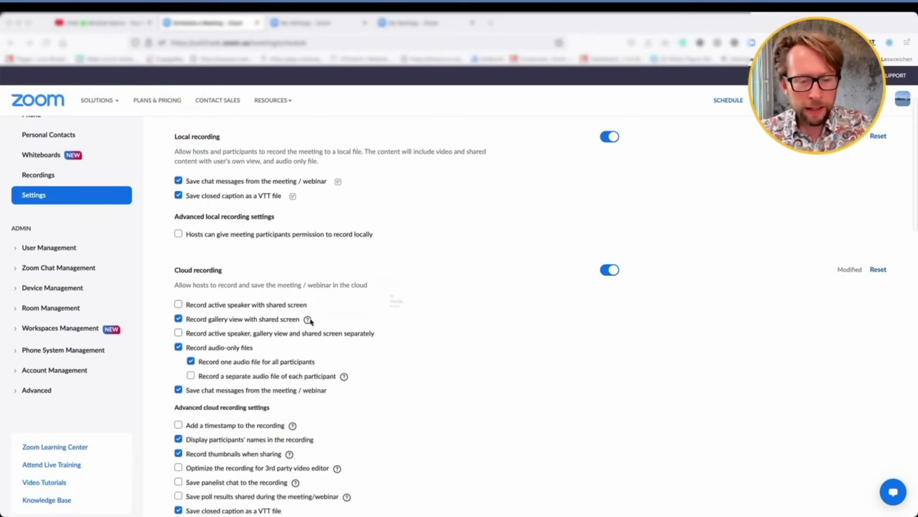
pyautogui.moveTo(308, 320)
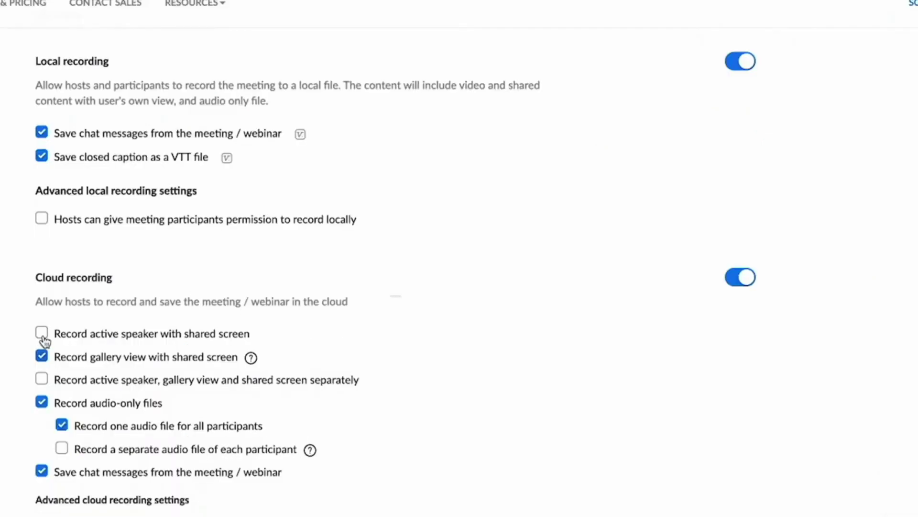
pyautogui.click(43, 335)
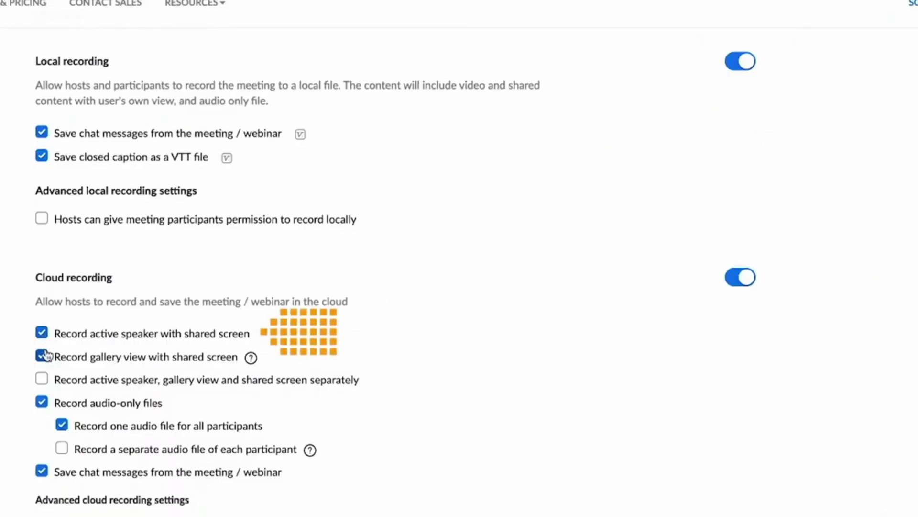
pyautogui.click(42, 357)
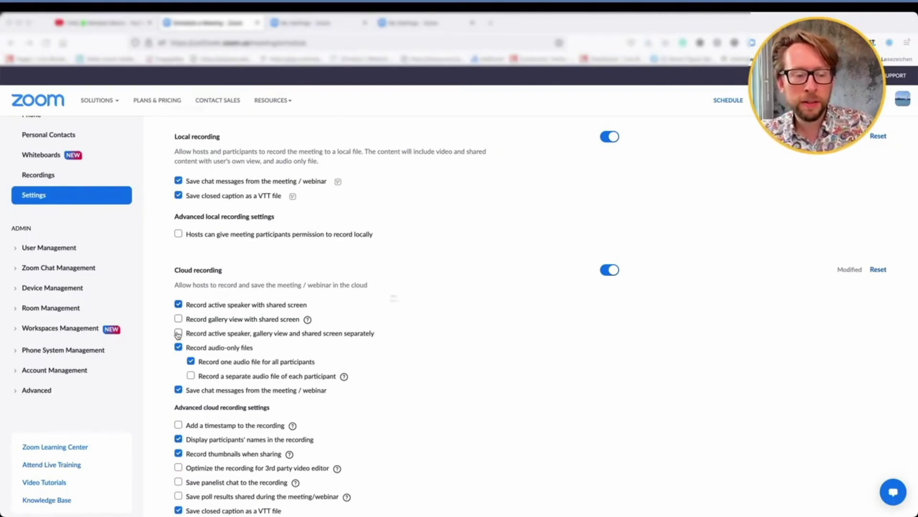
pyautogui.click(178, 334)
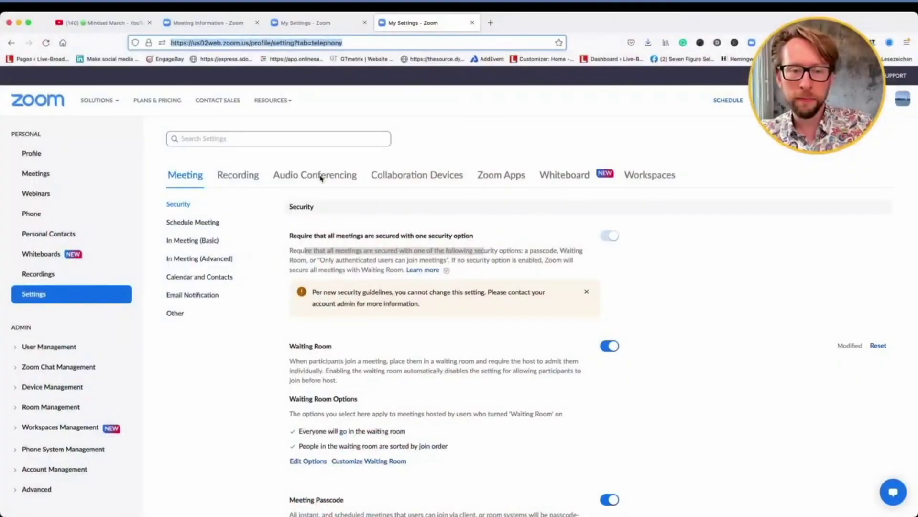
# Show the Audio Conferencing tab of the settings.
pyautogui.click(319, 176)
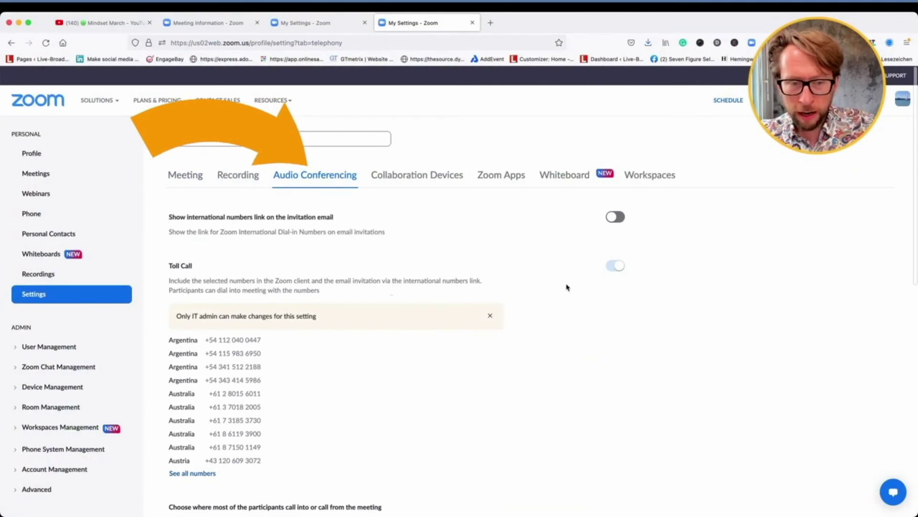
pyautogui.click(616, 218)
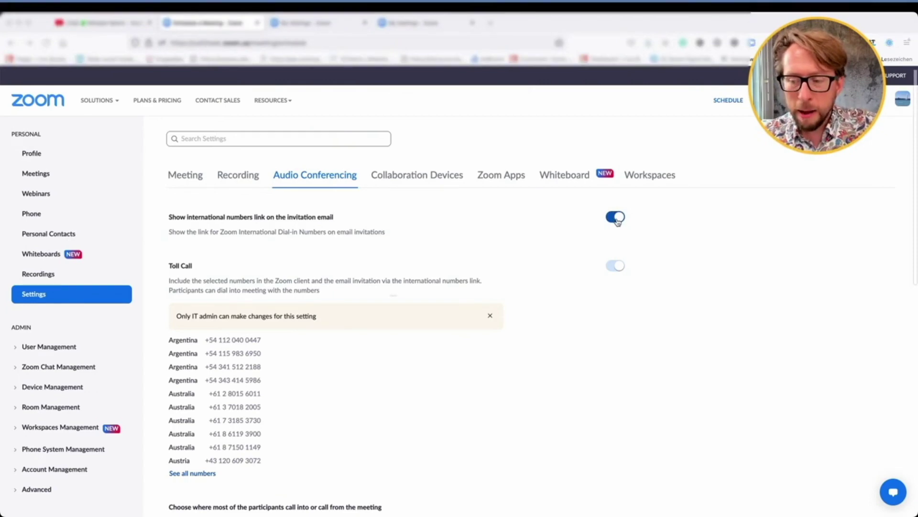
pyautogui.click(616, 218)
pyautogui.scroll(-5, 531, 248)
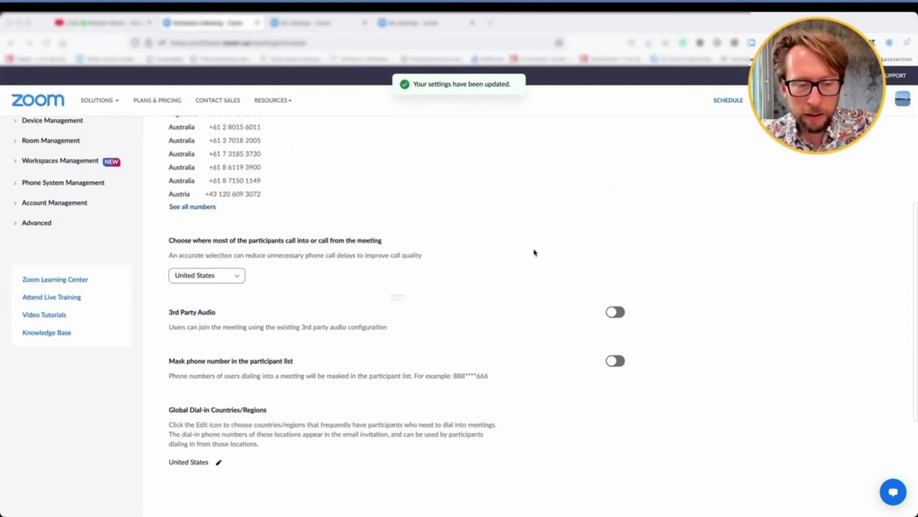
pyautogui.scroll(6, 545, 242)
pyautogui.scroll(-10, 541, 240)
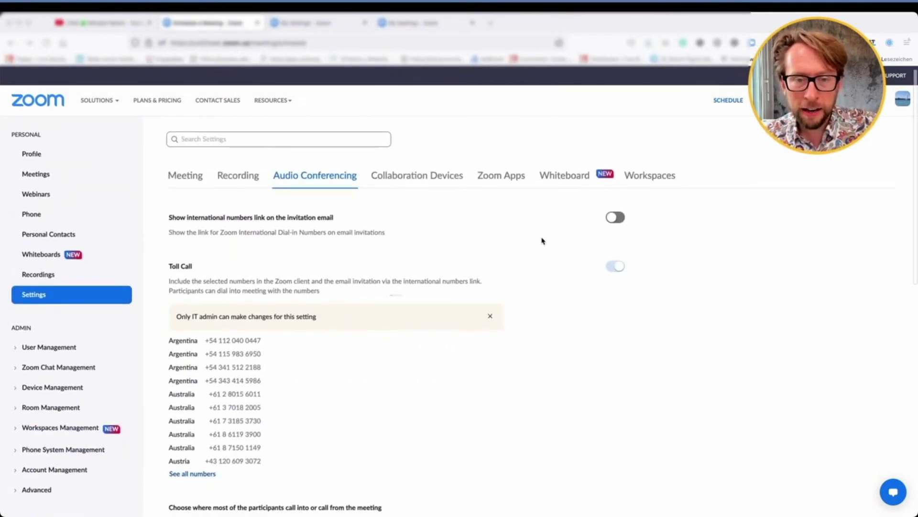
pyautogui.scroll(10, 523, 266)
pyautogui.scroll(-2, 523, 267)
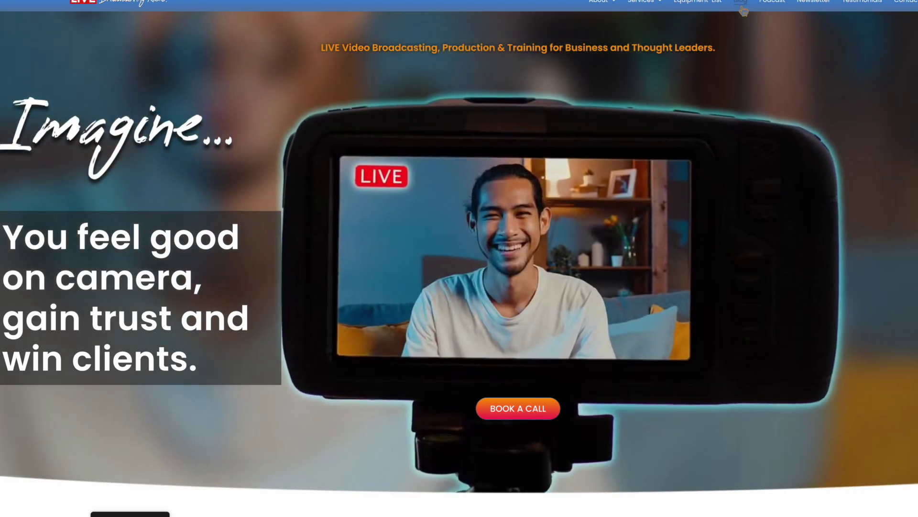
# Open the Zoom in HD article from the live-broadcasting.rocks blog.
pyautogui.click(741, 6)
pyautogui.scroll(-6, 620, 352)
pyautogui.scroll(-20, 617, 354)
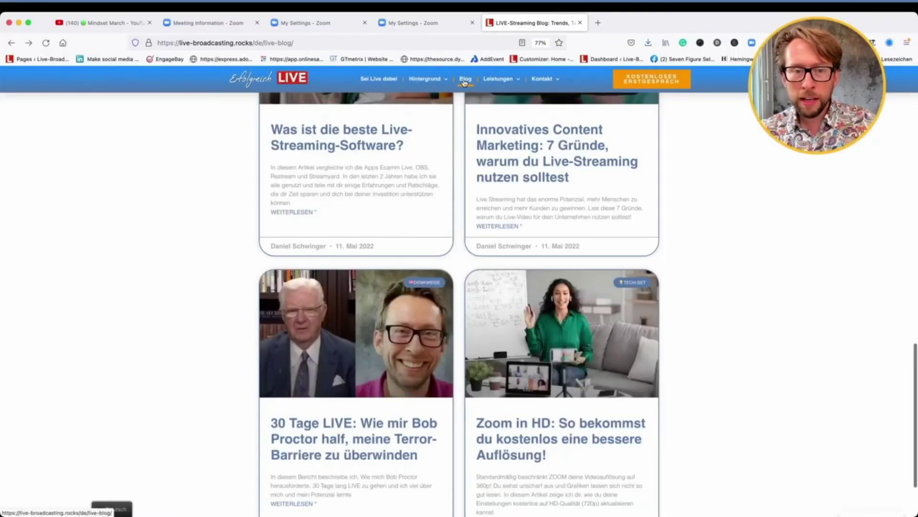
pyautogui.scroll(-3, 517, 363)
pyautogui.click(511, 360)
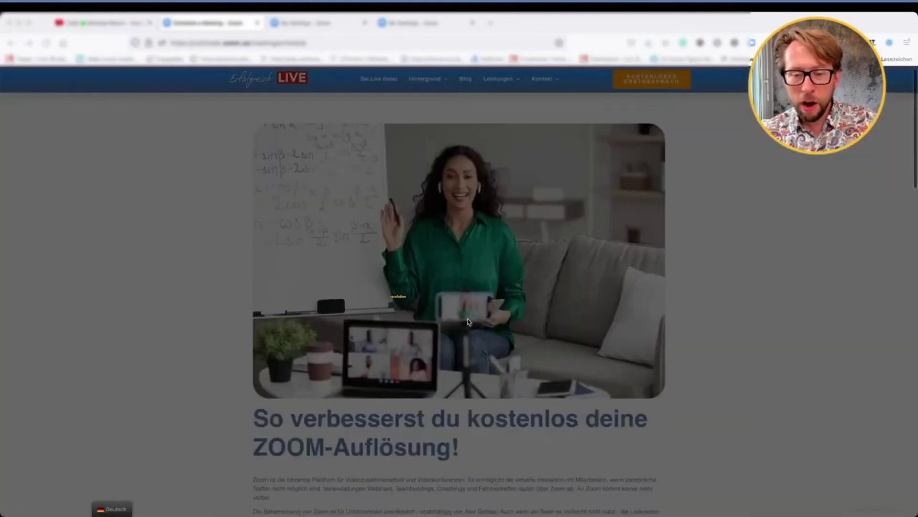
# Scroll the article down to its steps for requesting HD 720p from Zoom support.
pyautogui.scroll(-5, 449, 362)
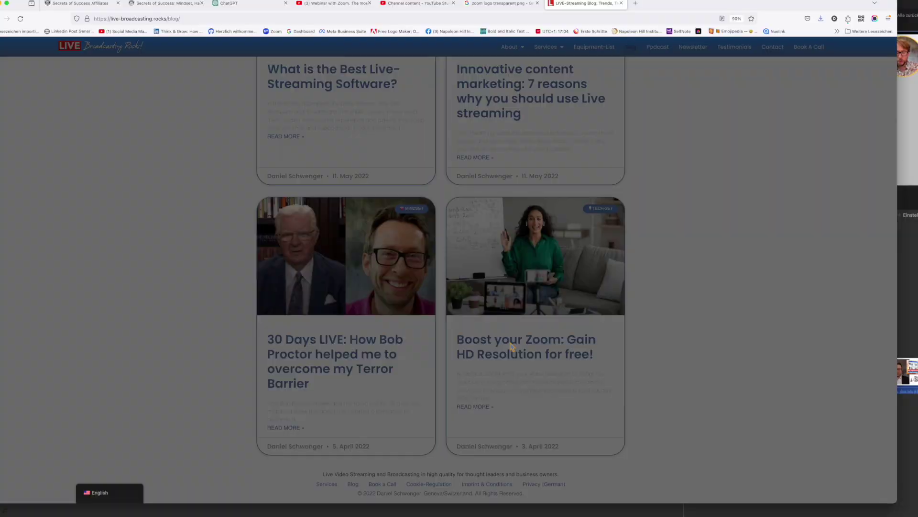
pyautogui.scroll(-4, 444, 396)
pyautogui.scroll(-4, 443, 398)
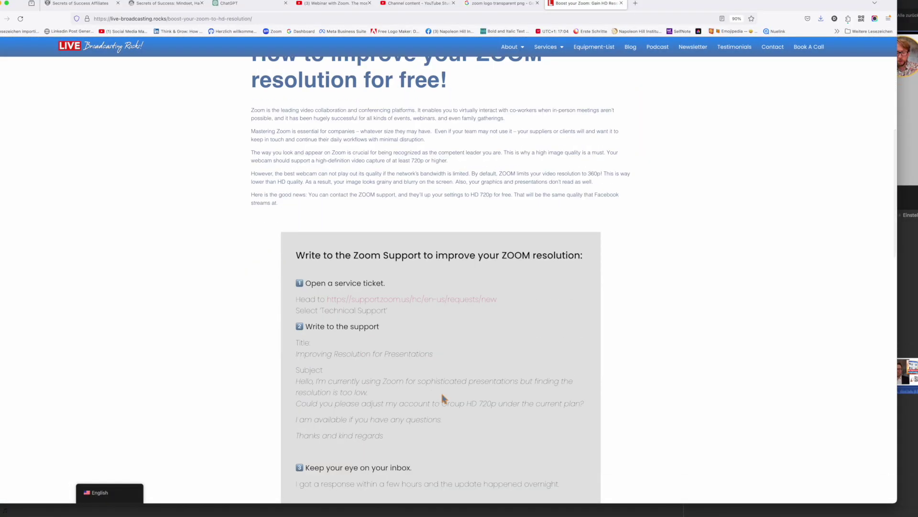
pyautogui.scroll(-4, 443, 398)
pyautogui.scroll(-3, 444, 399)
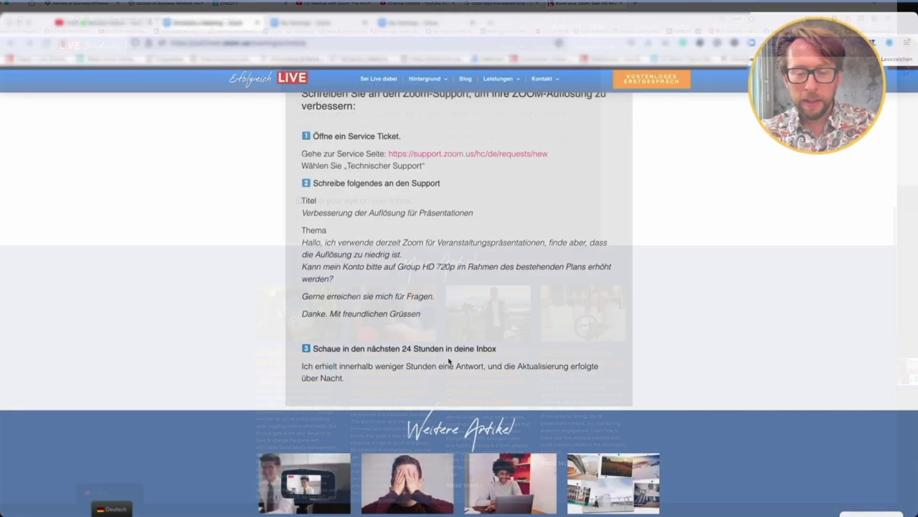